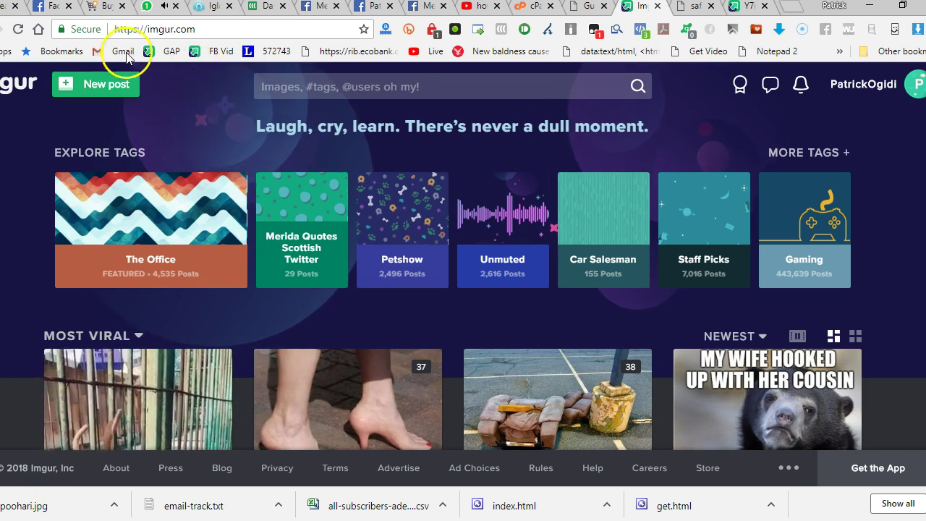
# Upload the poohari image from the Desktop to Imgur as a new post
pyautogui.rightClick(149, 9)
pyautogui.click(189, 92)
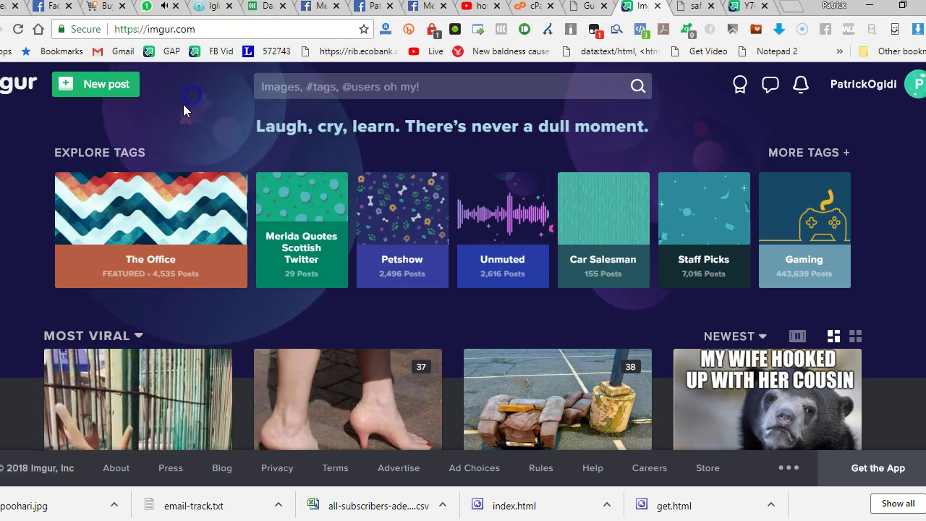
pyautogui.click(97, 86)
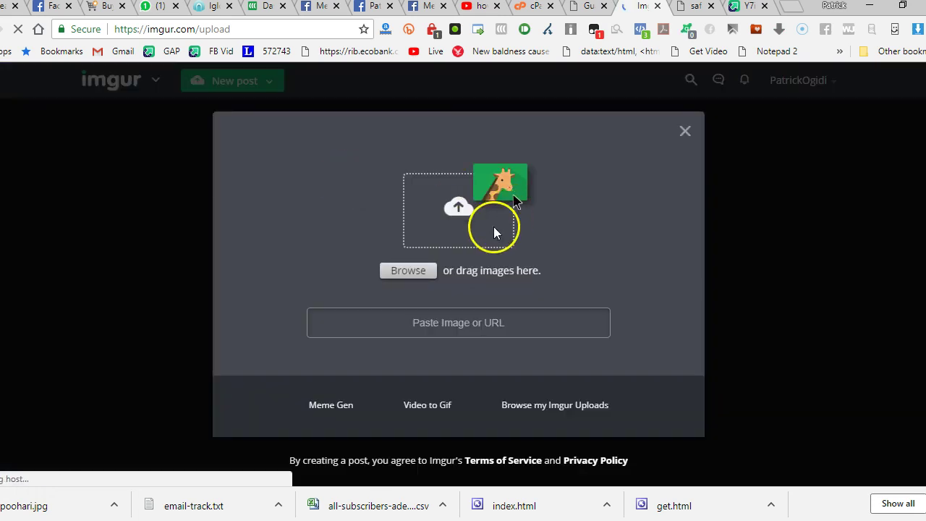
pyautogui.click(409, 273)
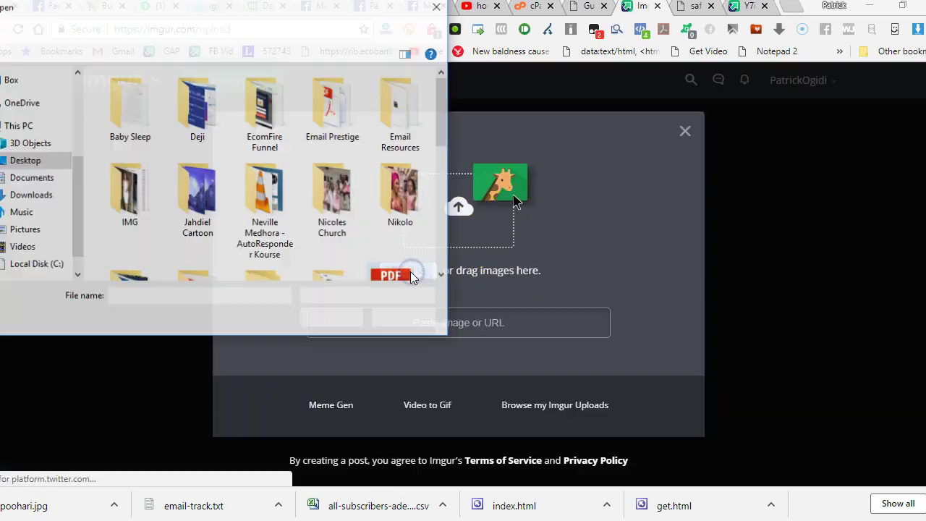
pyautogui.scroll(-5, 295, 258)
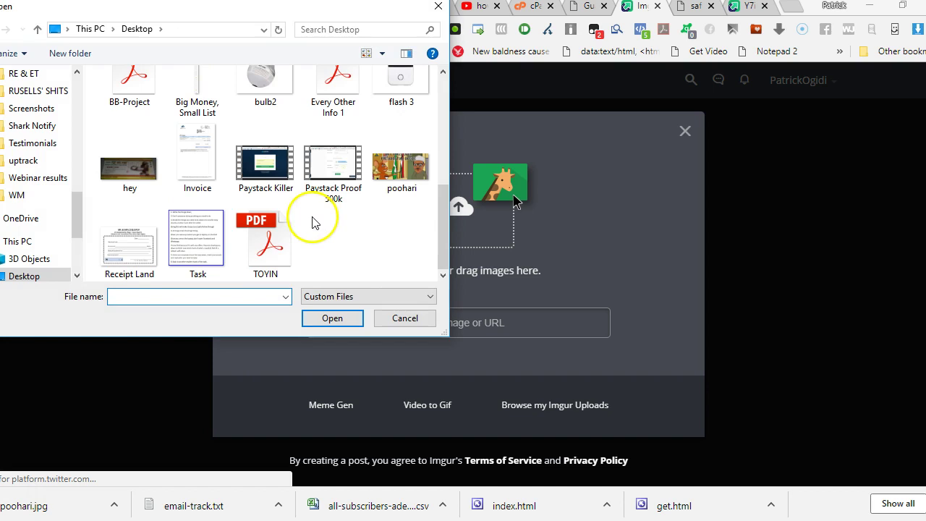
pyautogui.click(402, 170)
pyautogui.click(331, 318)
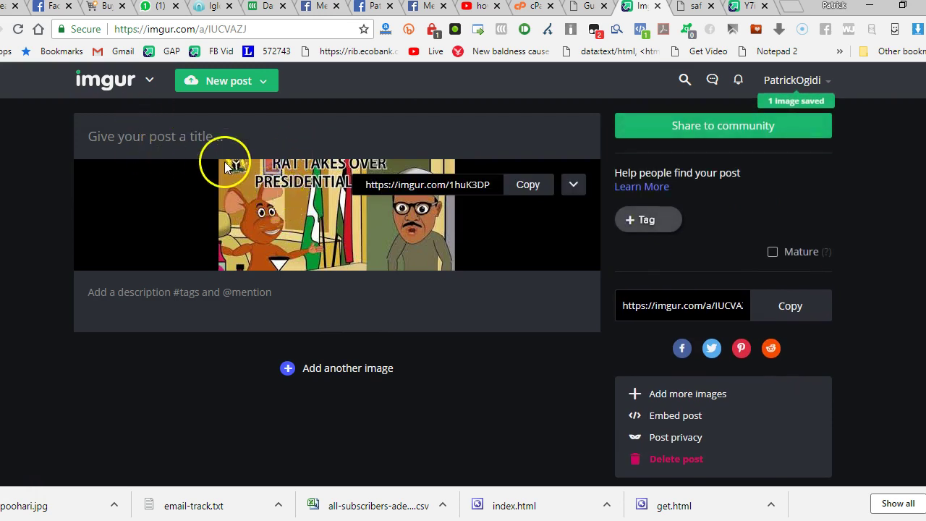
# Go to the account's uploaded images and open the link details of the newly uploaded poohari image
pyautogui.moveTo(782, 83)
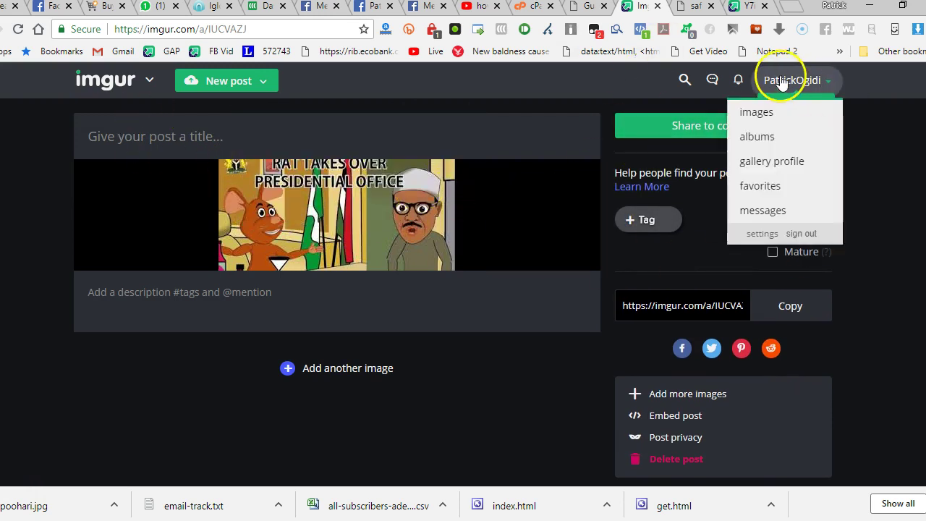
pyautogui.click(758, 114)
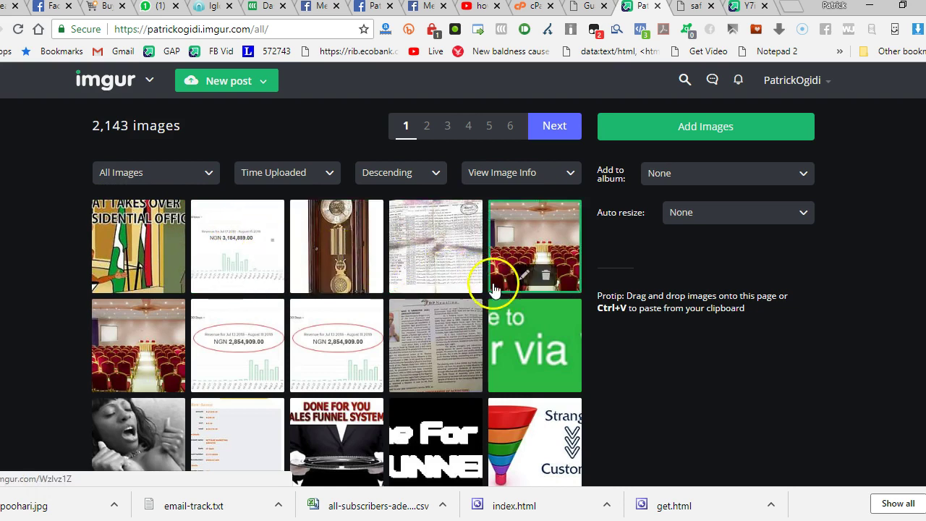
pyautogui.moveTo(135, 229)
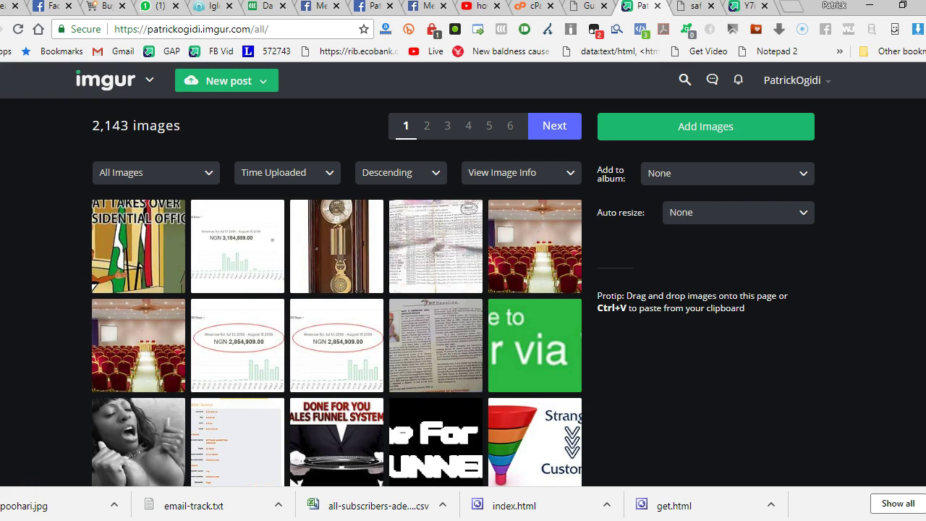
pyautogui.click(110, 228)
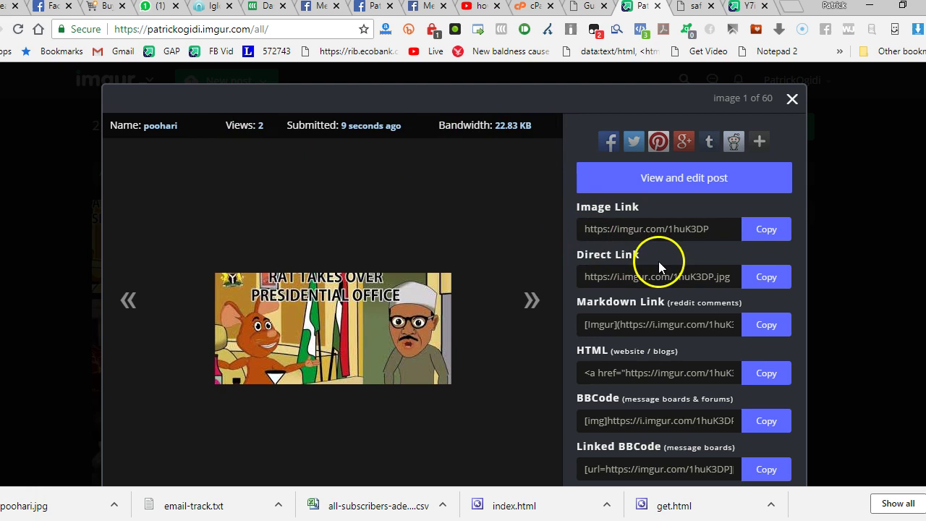
pyautogui.scroll(-2, 666, 253)
pyautogui.scroll(2, 652, 233)
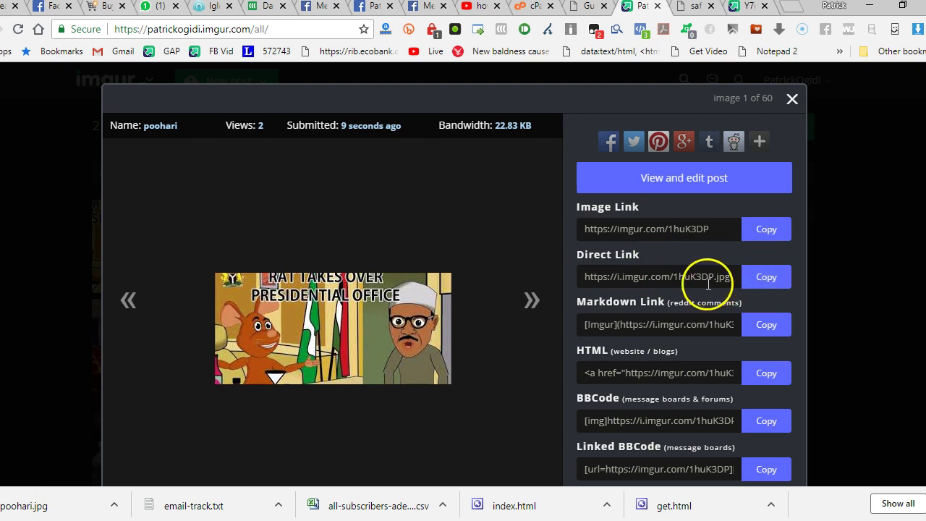
# Copy the Direct Link of the poohari image, the address ending in .jpg
pyautogui.click(735, 276)
pyautogui.click(715, 276)
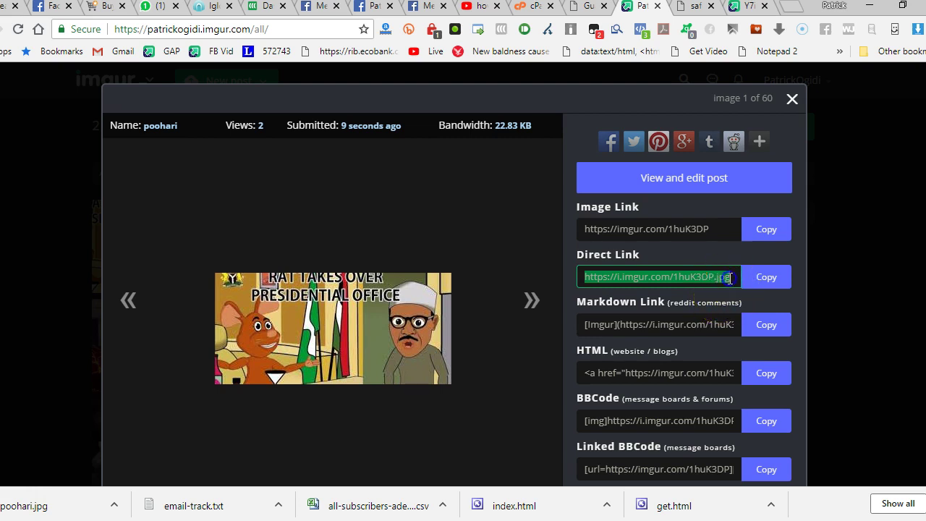
pyautogui.click(727, 277)
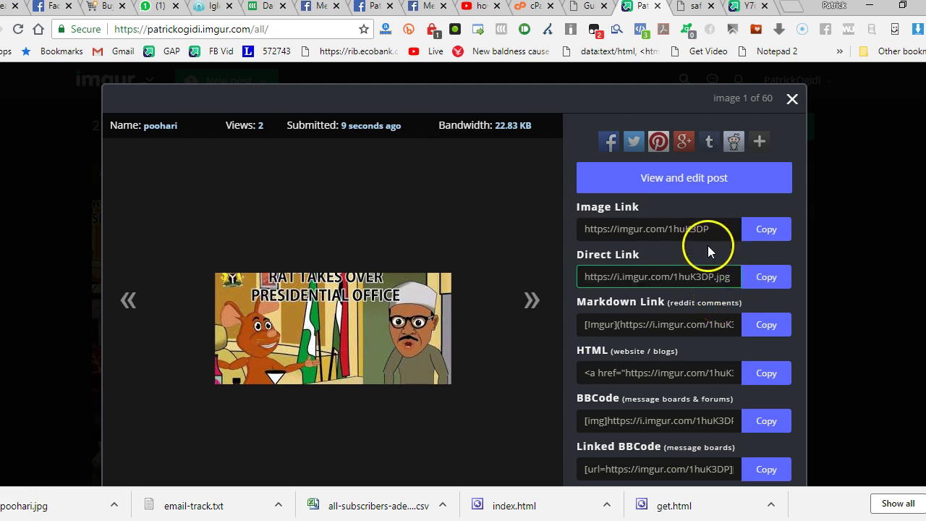
pyautogui.click(763, 284)
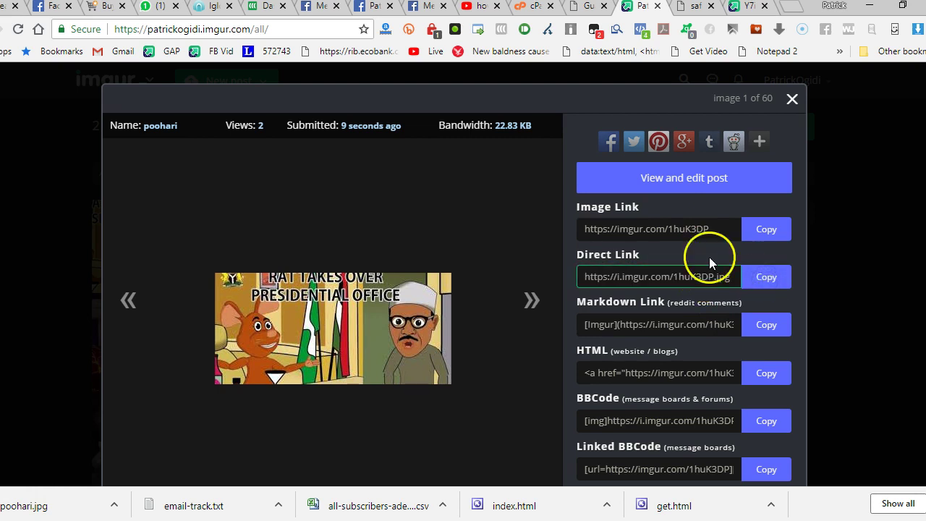
# Switch to the InstaBuilder page editor and add an image element below the "REGISTER ME FOR THIS EVENT NOW!" button
pyautogui.click(693, 7)
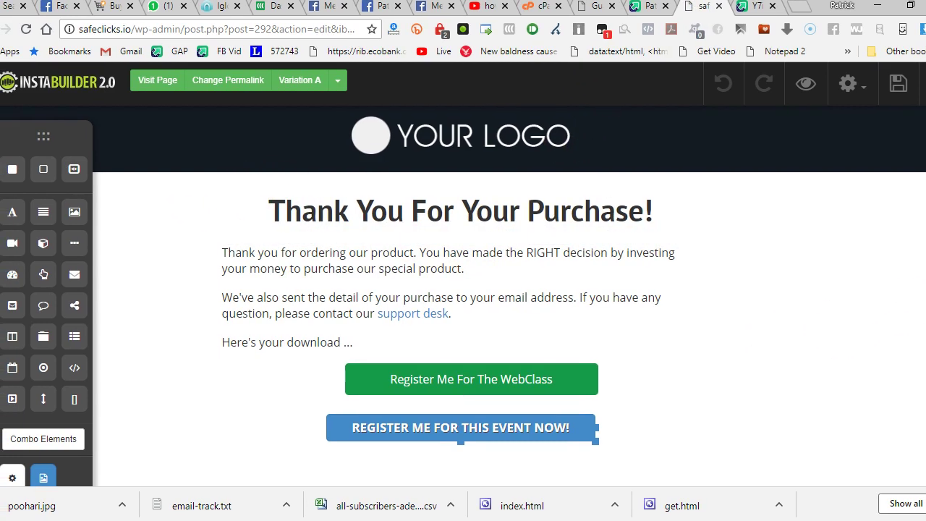
pyautogui.scroll(-1, 574, 391)
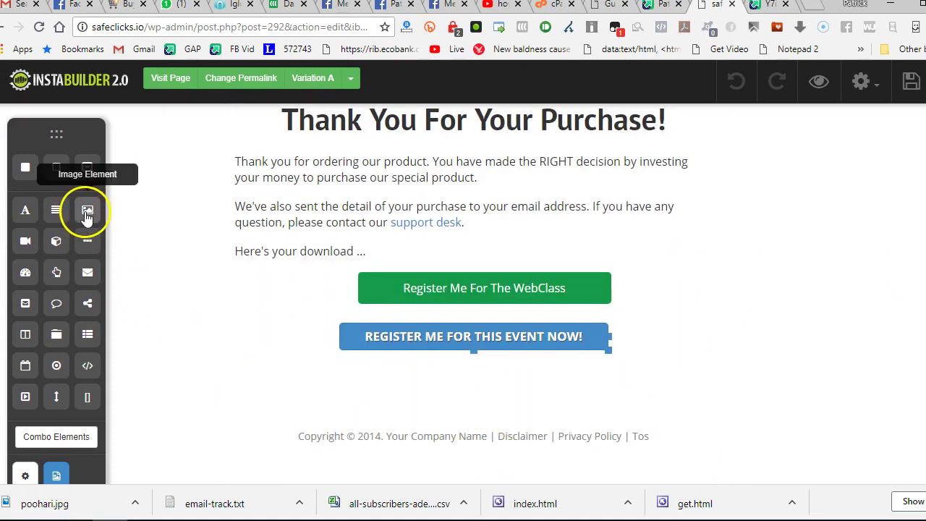
pyautogui.moveTo(87, 215); pyautogui.dragTo(476, 386)
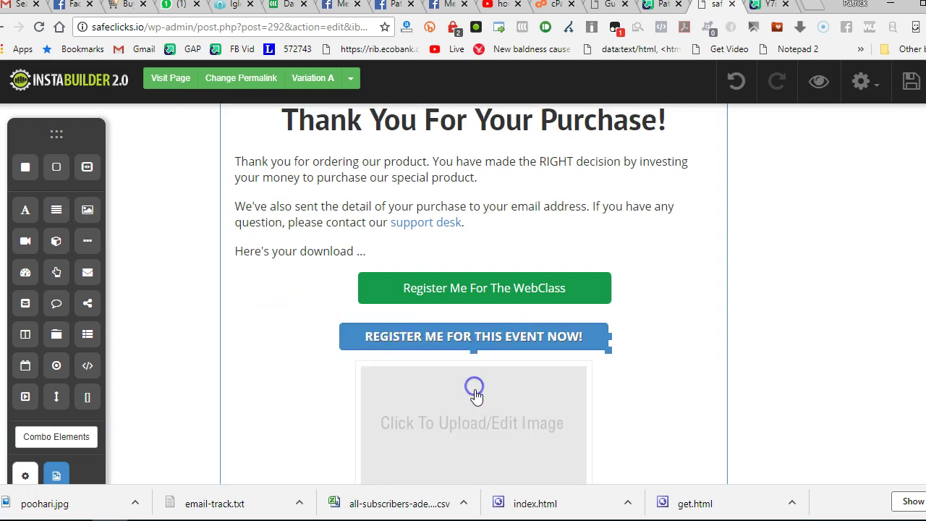
pyautogui.click(471, 413)
pyautogui.scroll(-2, 471, 428)
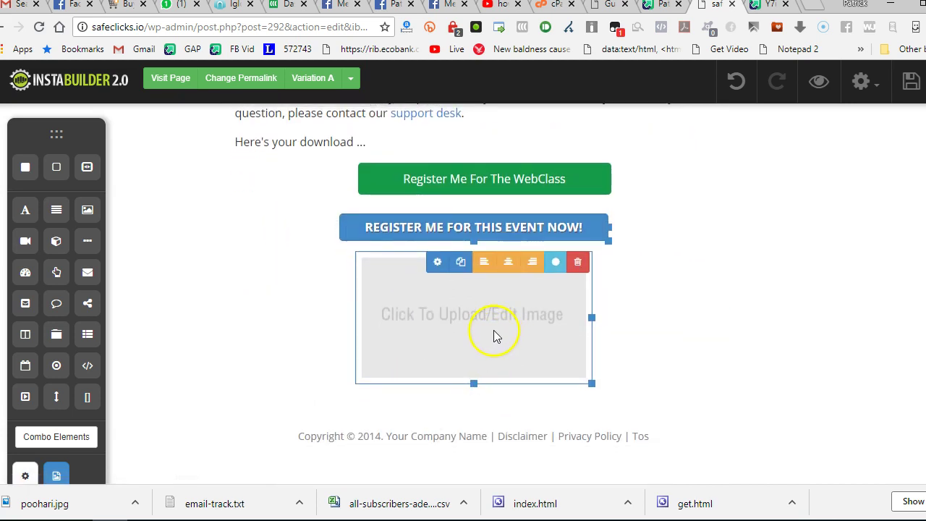
pyautogui.scroll(-1, 456, 417)
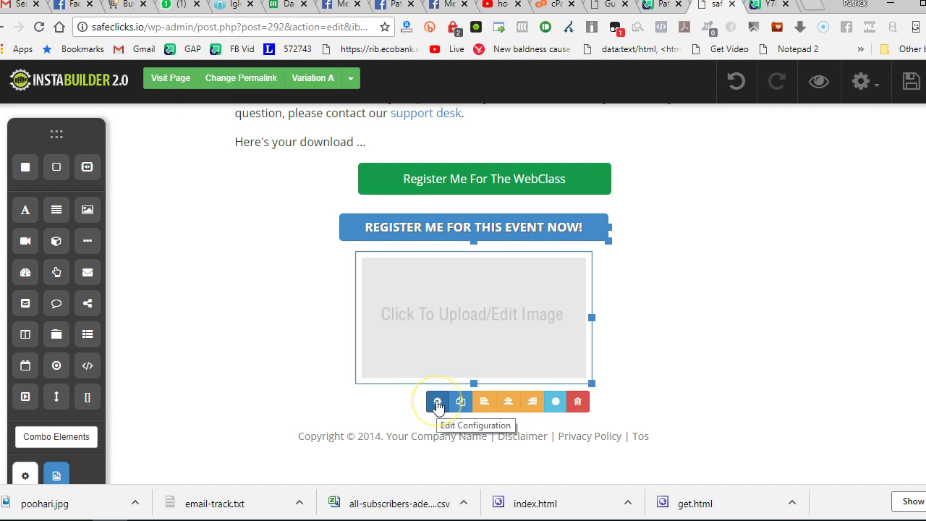
pyautogui.click(437, 402)
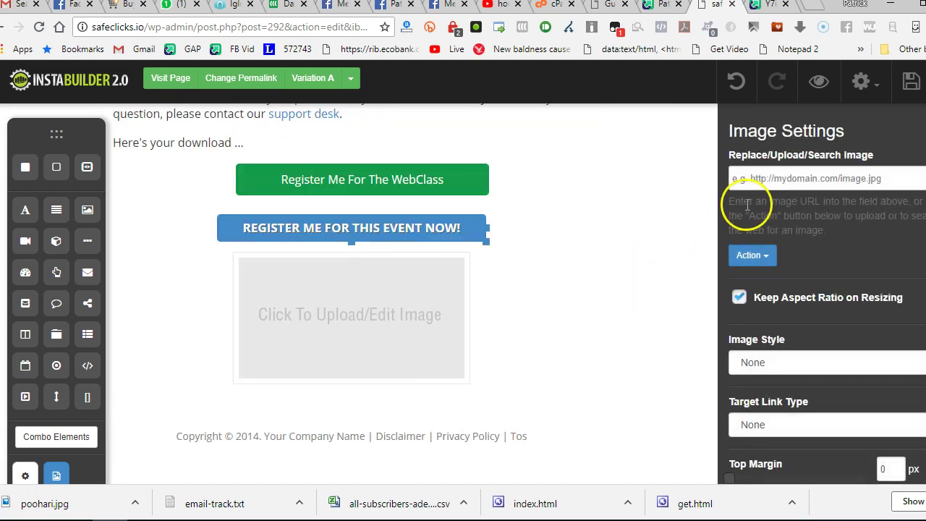
pyautogui.click(751, 259)
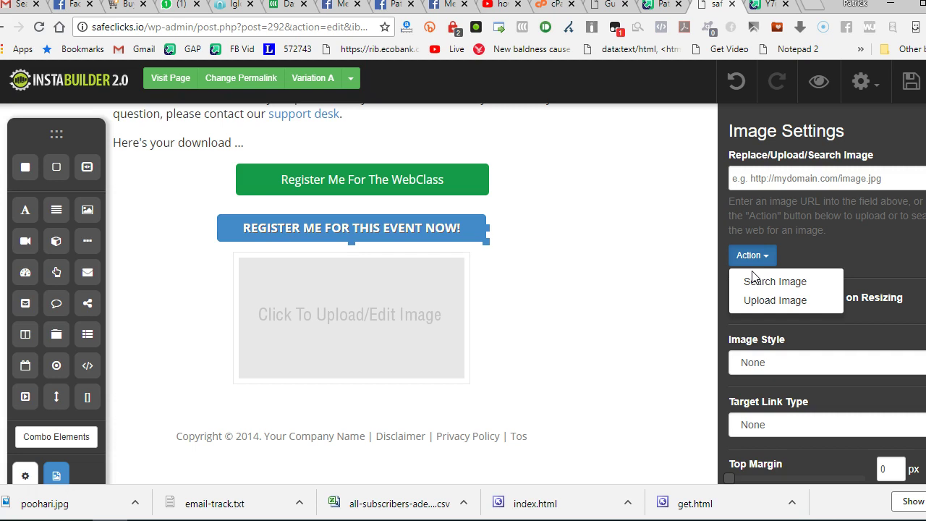
pyautogui.rightClick(773, 183)
pyautogui.click(757, 183)
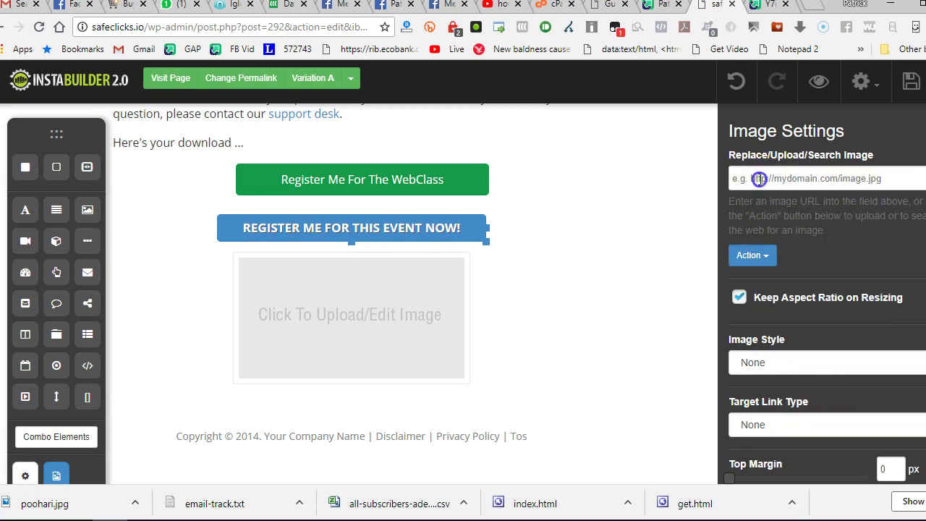
pyautogui.rightClick(760, 183)
pyautogui.click(817, 282)
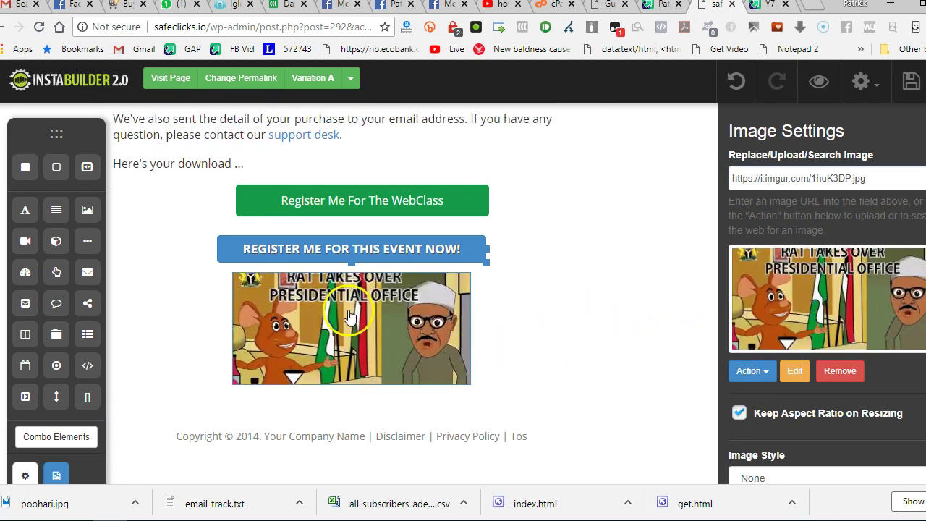
# Examine the image element's remaining settings, including image style, target link, margins, display animation and caption
pyautogui.scroll(-2, 806, 364)
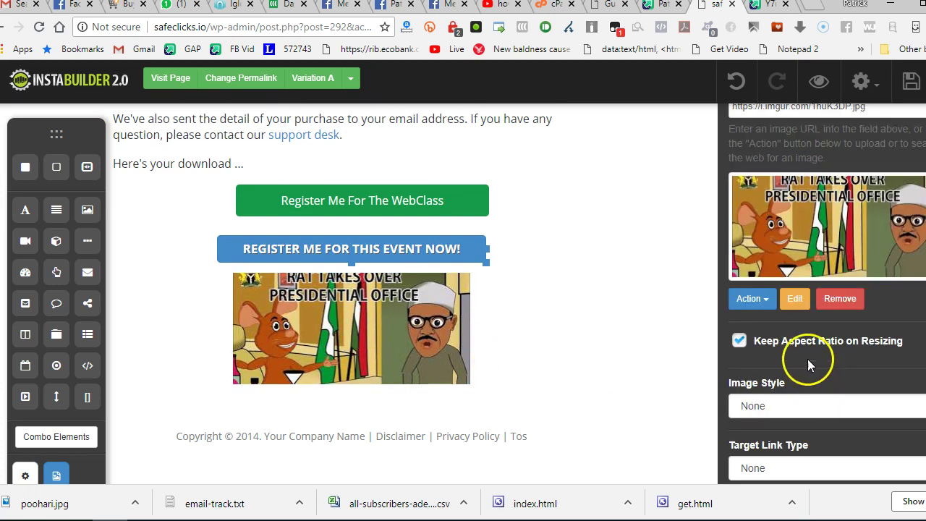
pyautogui.scroll(2, 837, 222)
pyautogui.click(911, 81)
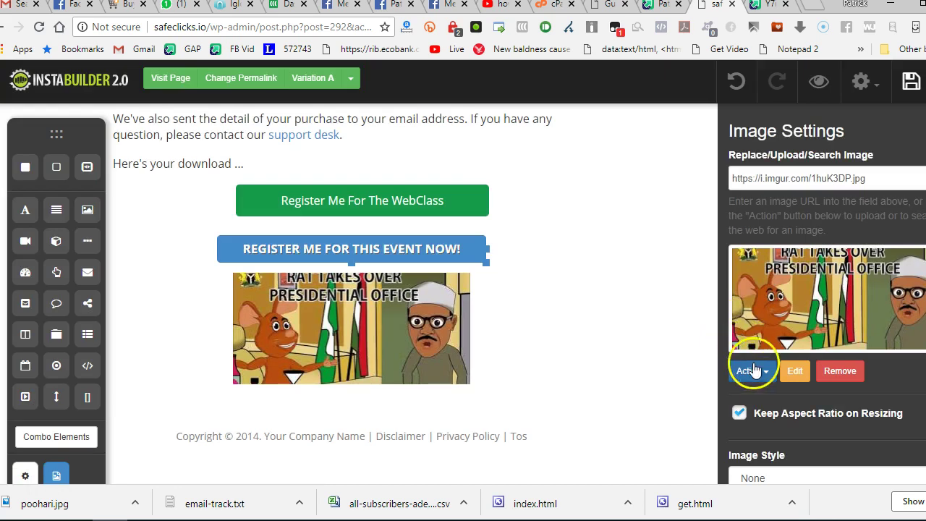
pyautogui.scroll(-5, 753, 374)
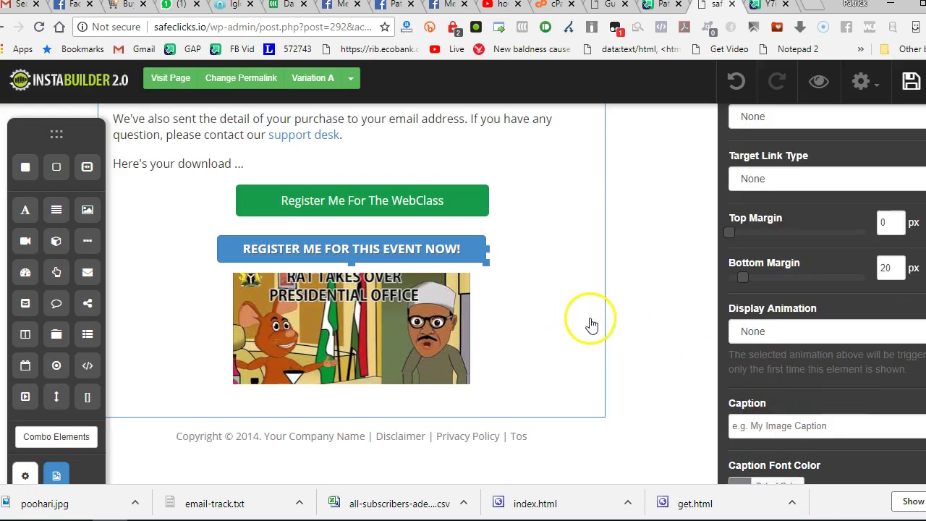
pyautogui.scroll(3, 738, 296)
pyautogui.scroll(-5, 741, 307)
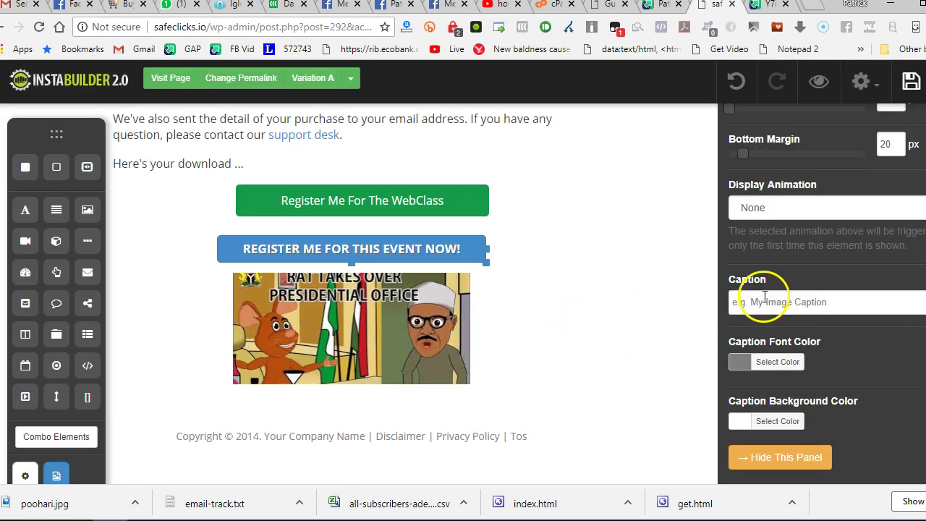
pyautogui.scroll(1, 755, 211)
pyautogui.scroll(4, 752, 210)
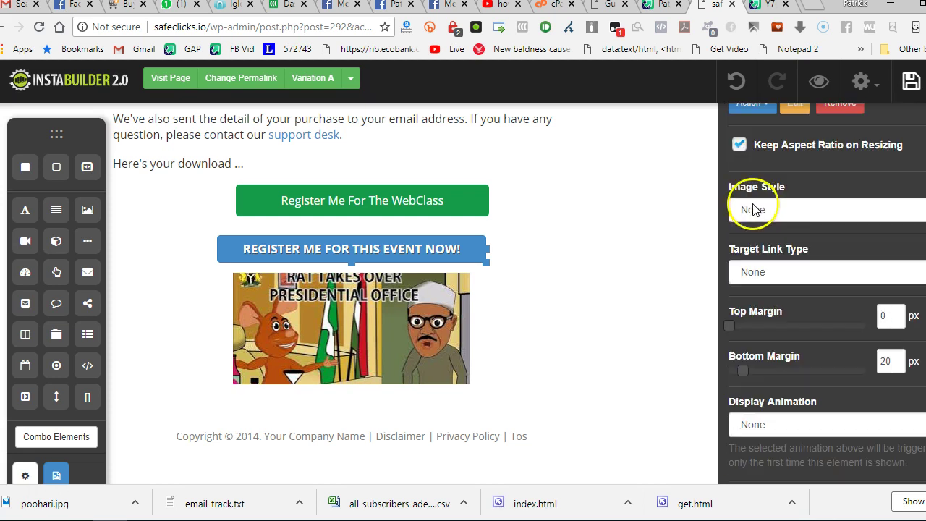
pyautogui.scroll(-1, 758, 209)
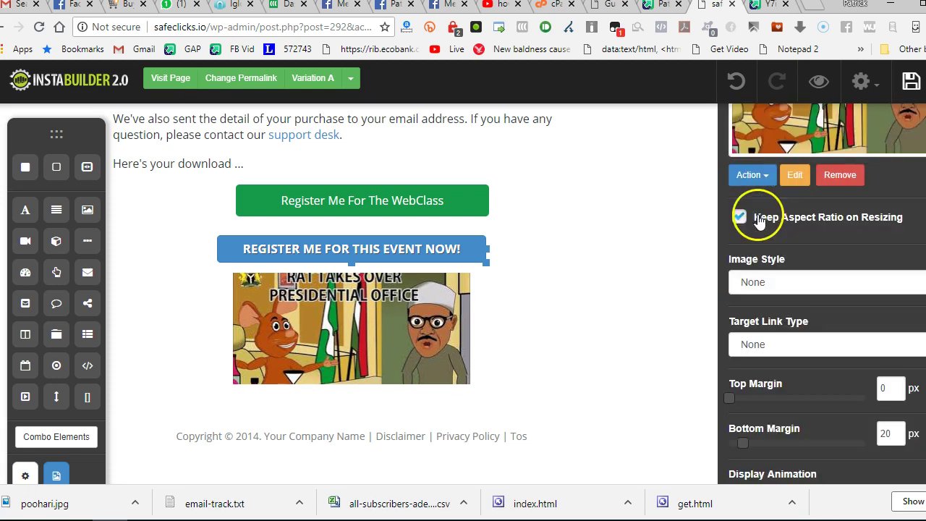
pyautogui.click(760, 282)
pyautogui.click(787, 262)
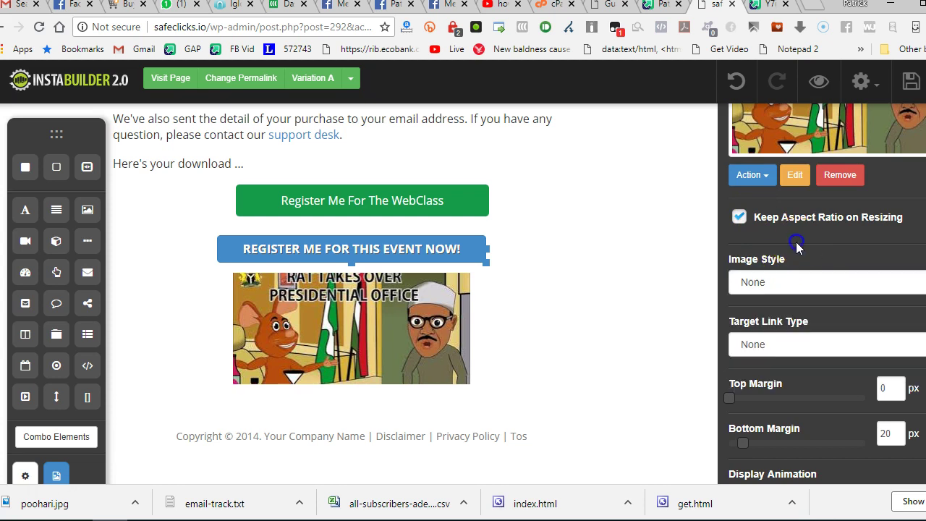
pyautogui.scroll(-2, 792, 254)
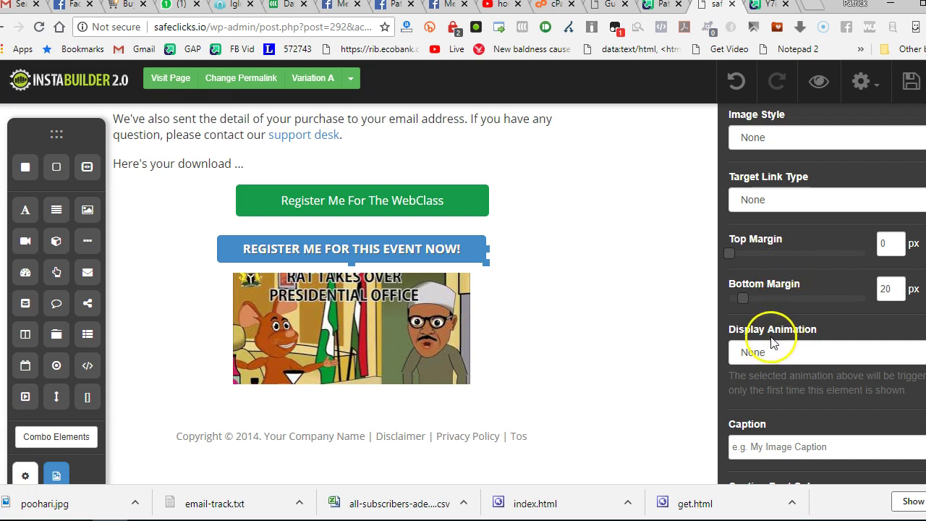
pyautogui.scroll(-2, 767, 330)
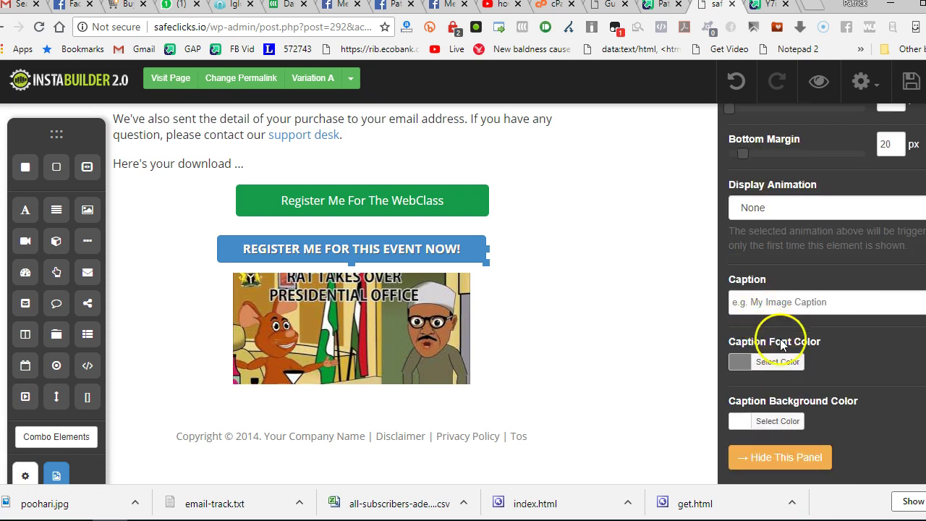
# Hide the image settings, save the page and open its live version in another tab to check the image
pyautogui.click(781, 459)
pyautogui.click(913, 80)
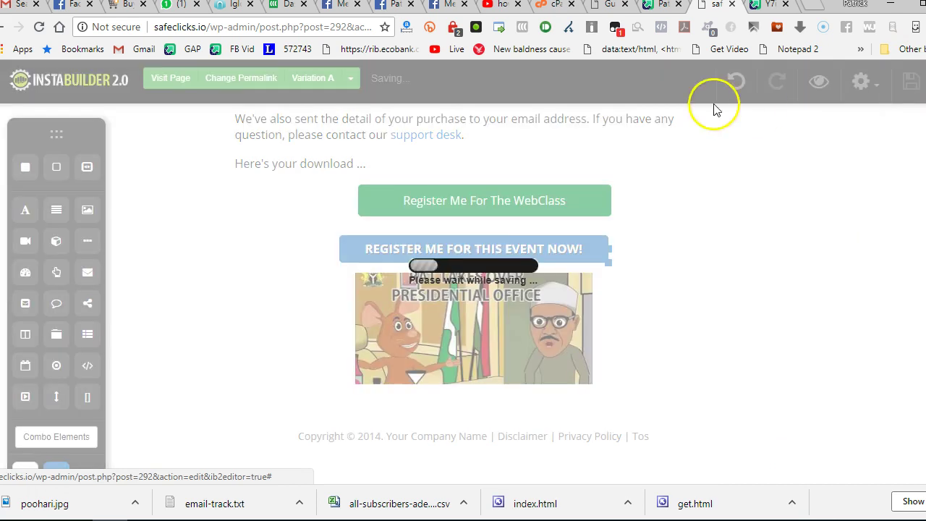
pyautogui.rightClick(171, 90)
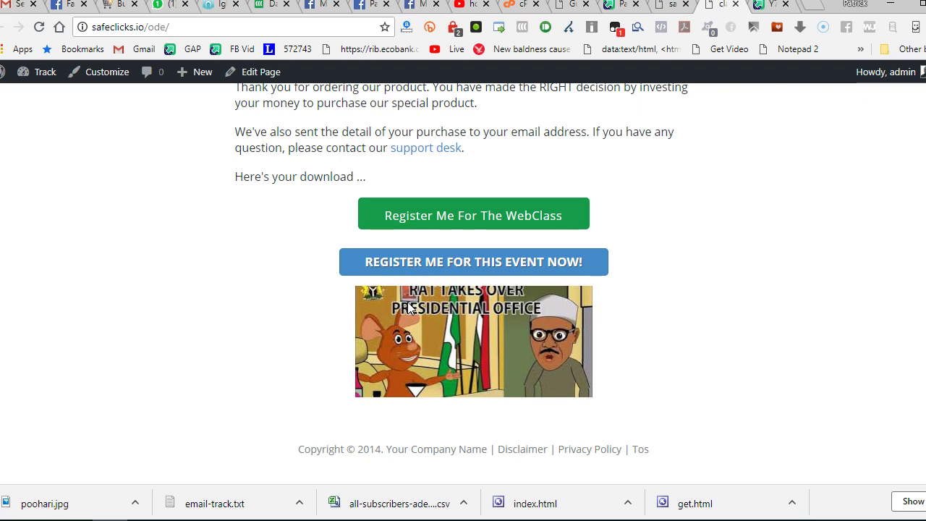
pyautogui.click(403, 302)
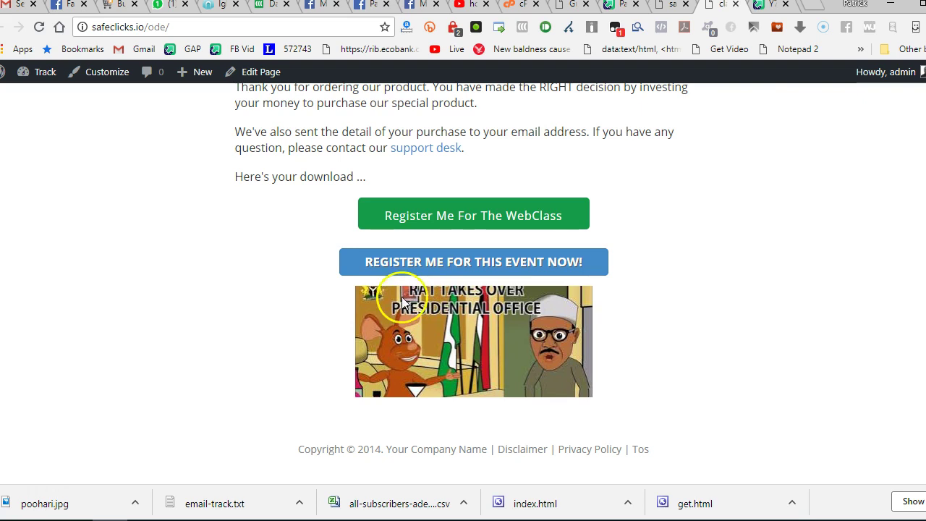